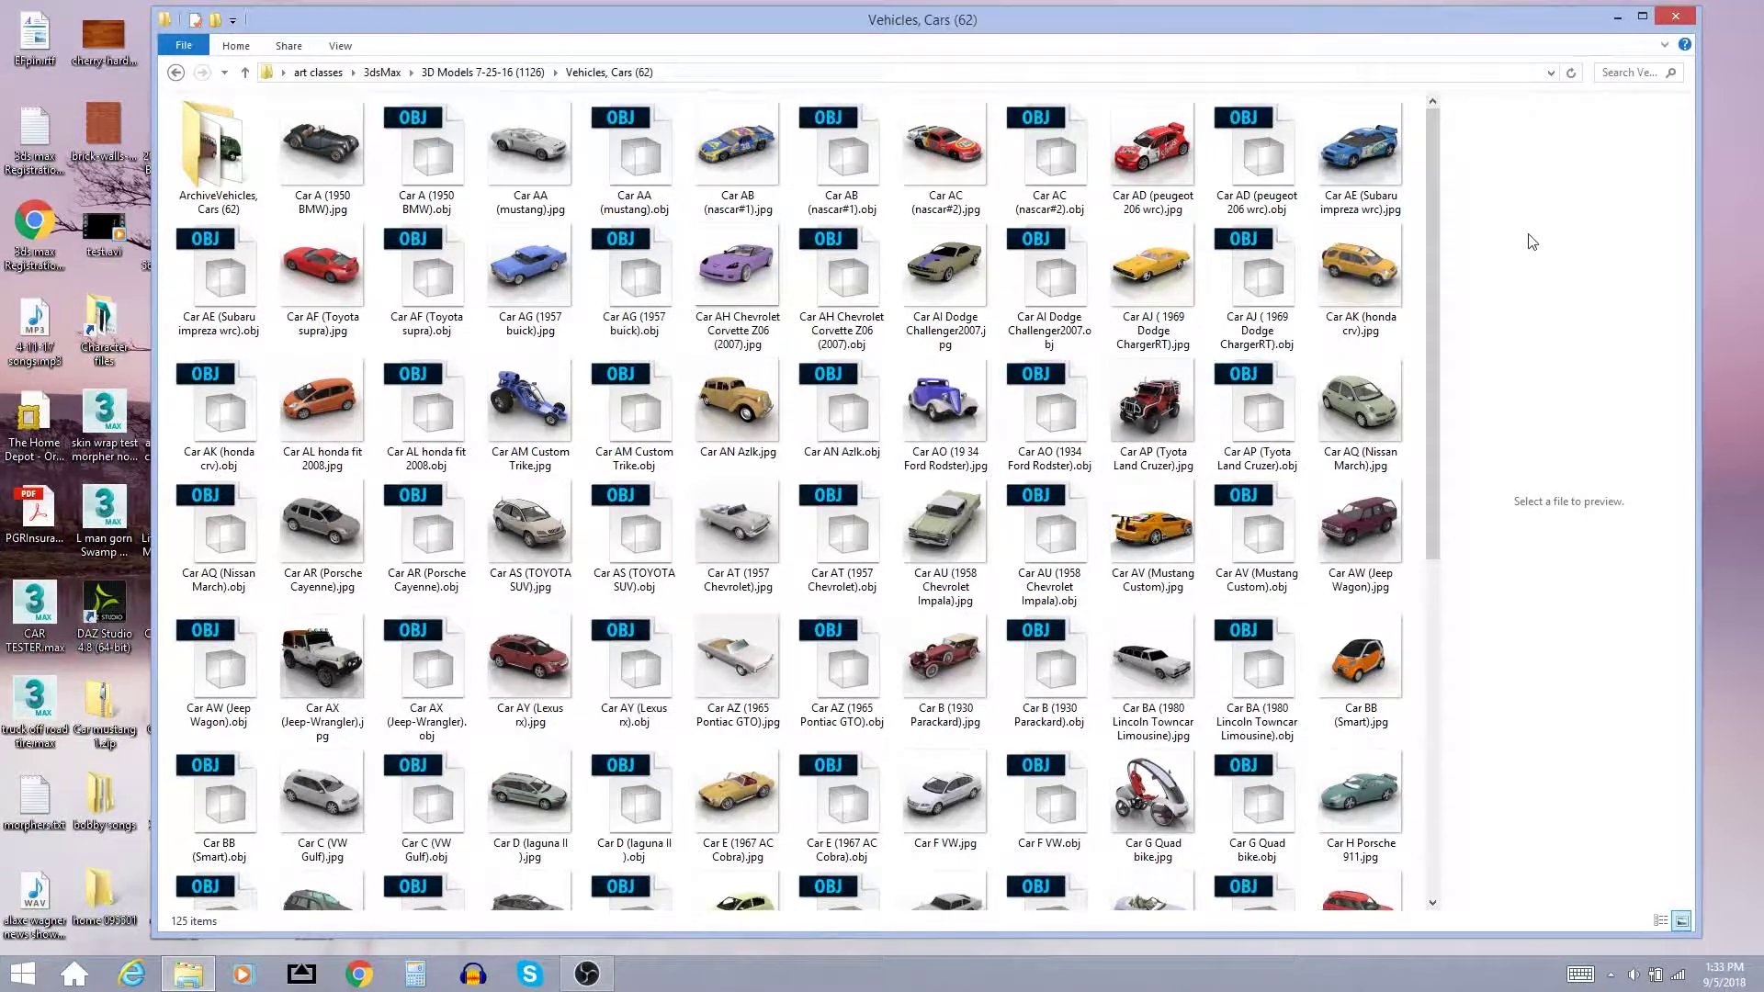
- Switch the Vehicles, Cars folder to the Details view with date, type and size columns
right_click(1482, 299)
mouse_move(1378, 306)
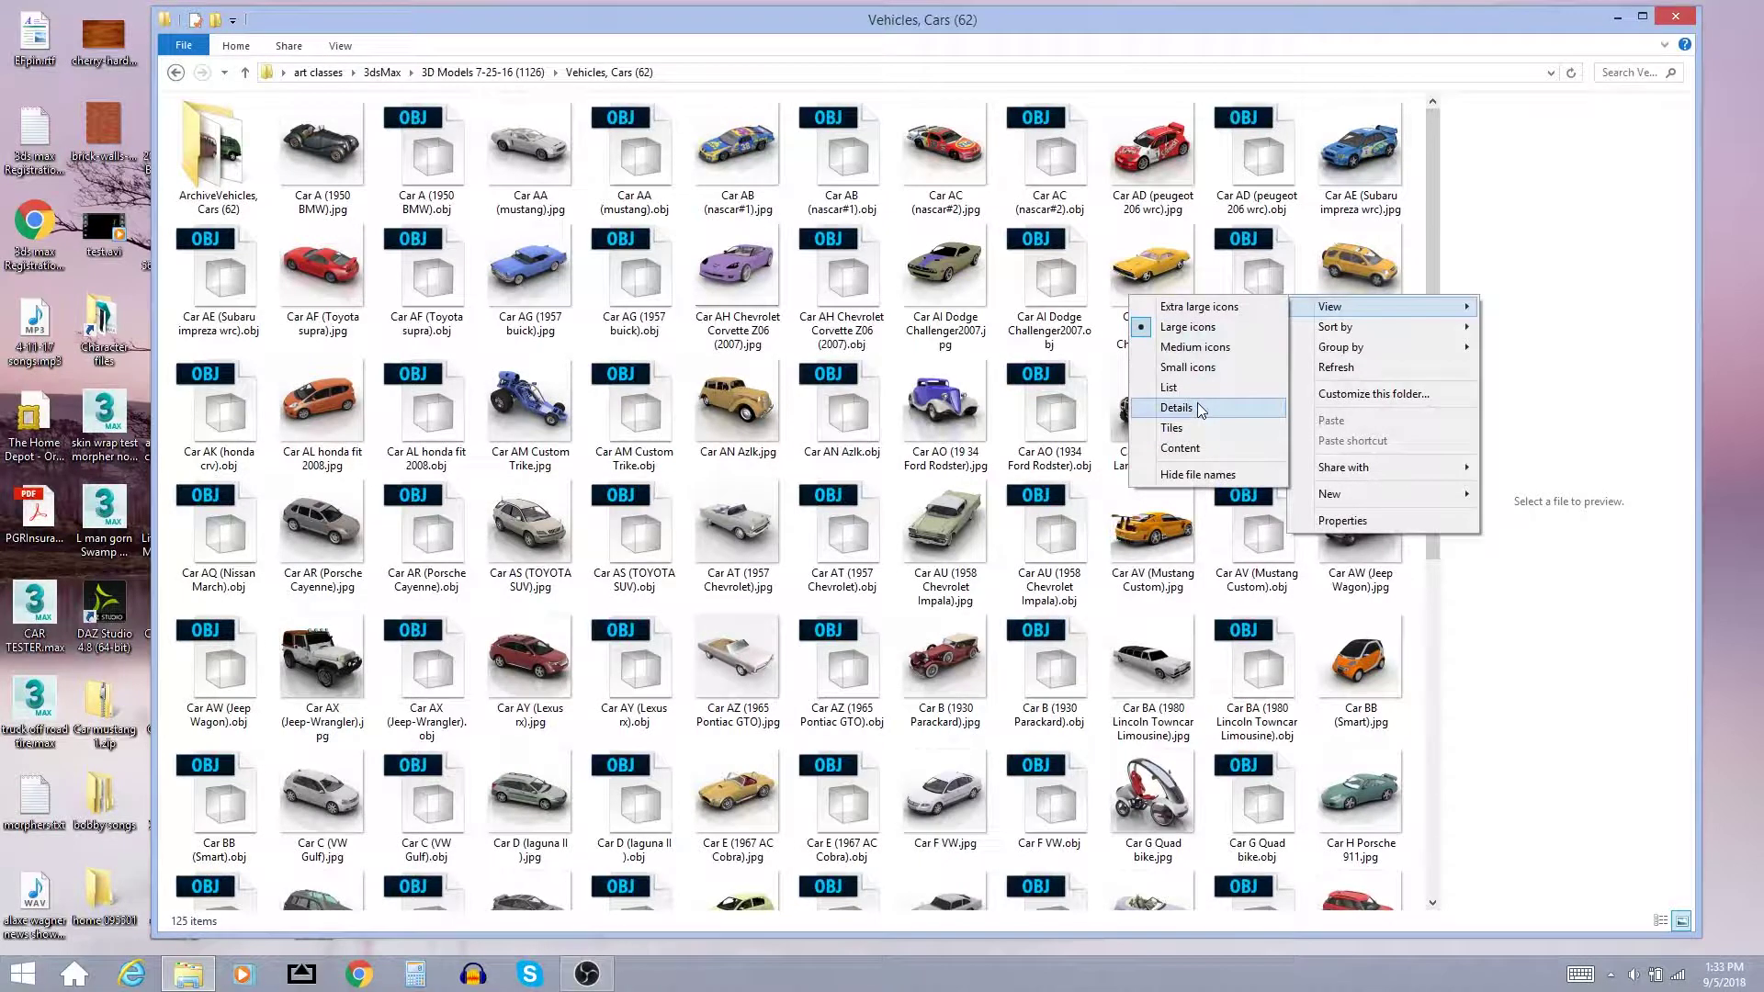
left_click(1198, 408)
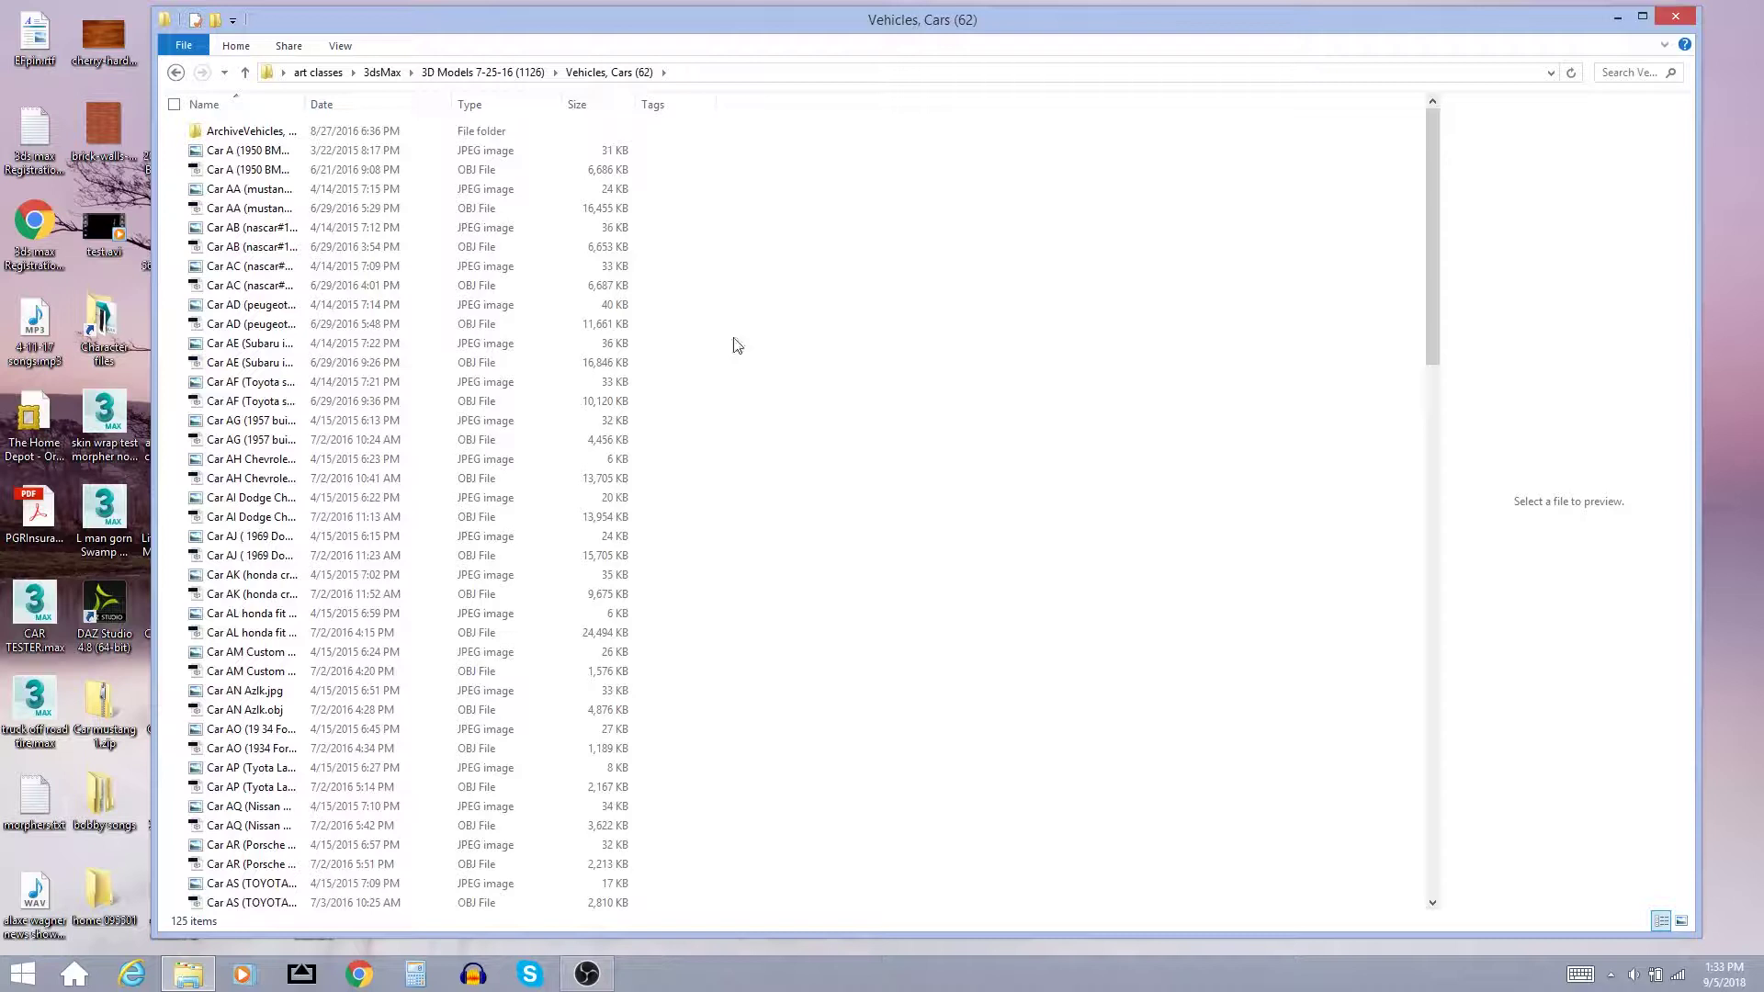
- Switch the Vehicles, Cars folder back to Large icons to show car thumbnails
right_click(995, 388)
mouse_move(895, 396)
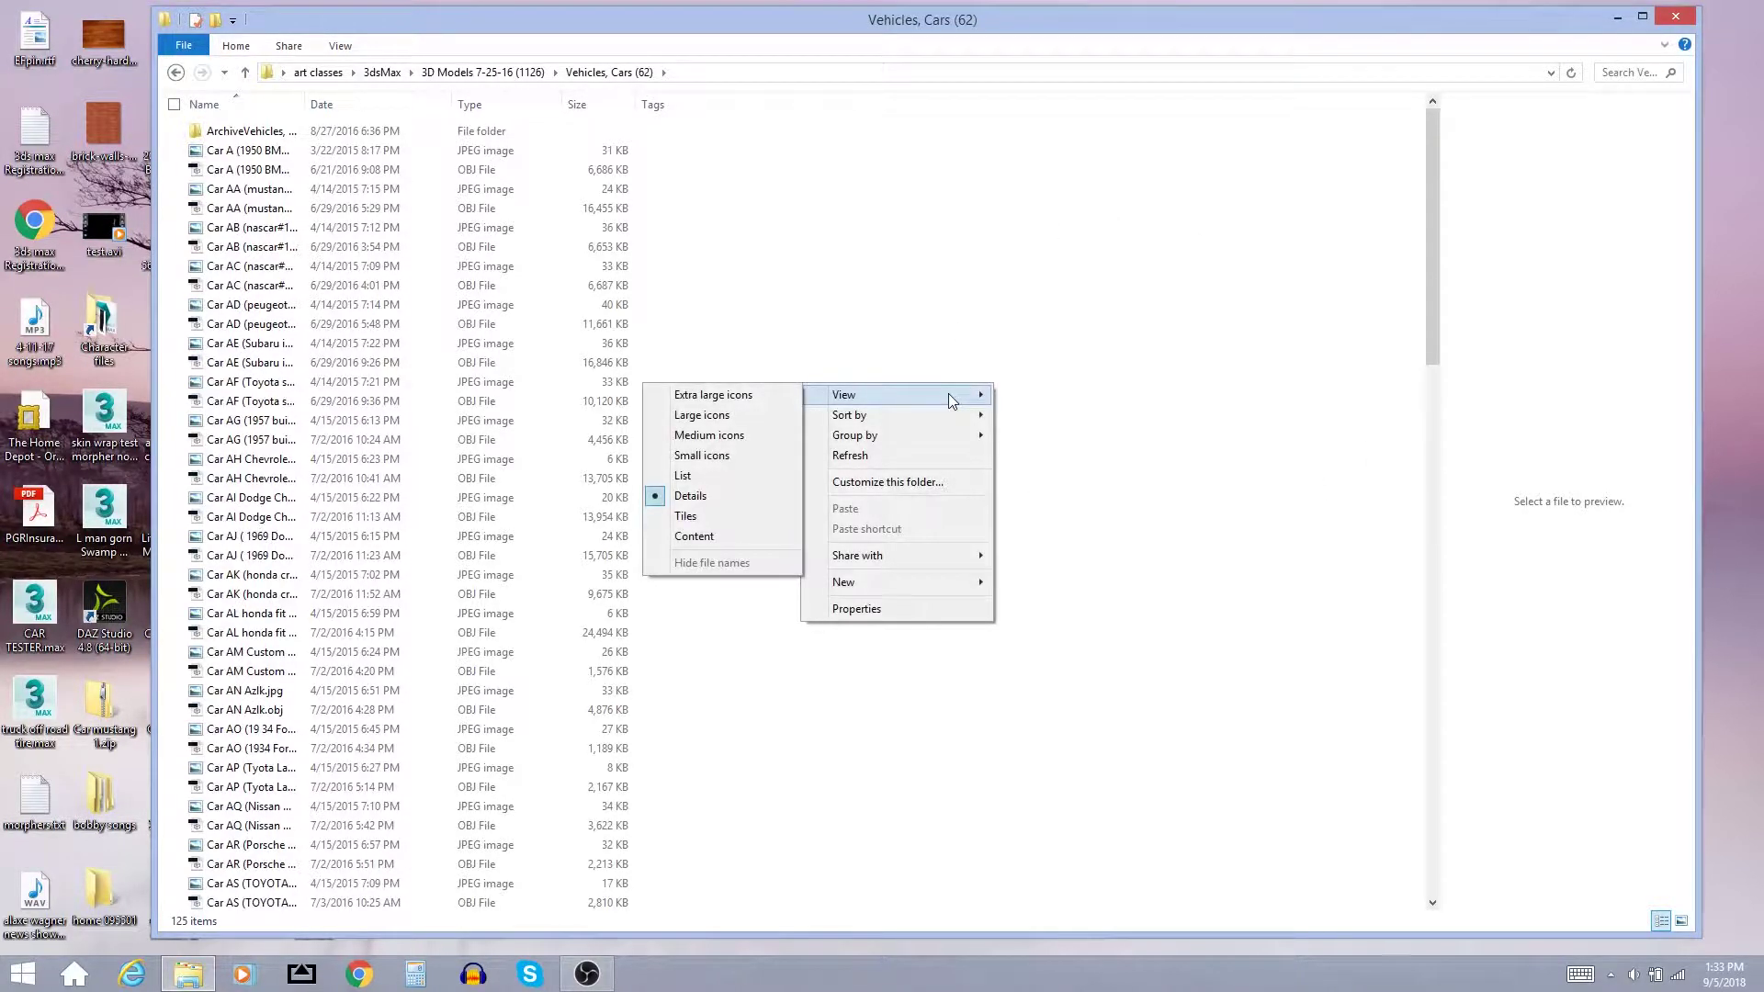
left_click(703, 416)
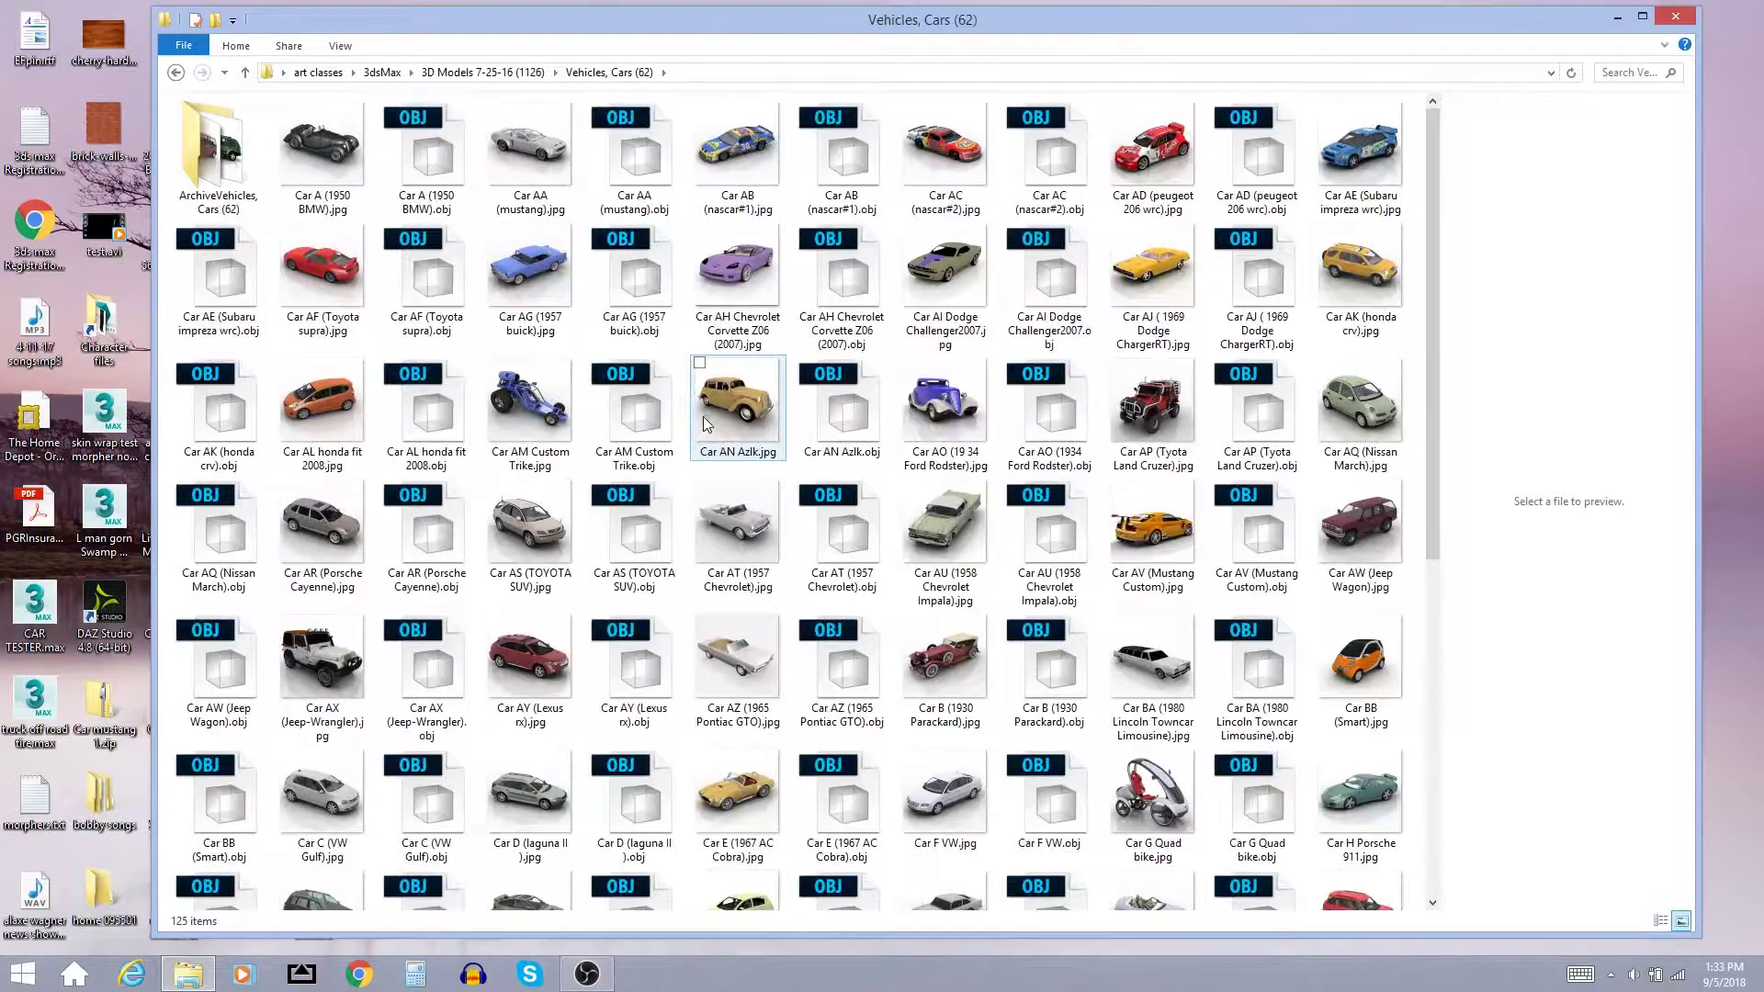